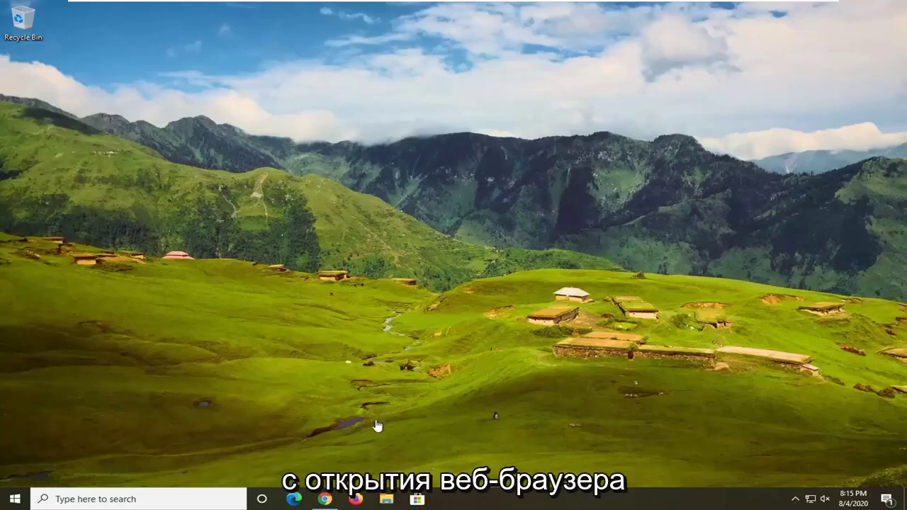
# Open a new Google Chrome window from the taskbar and maximize it.
pyautogui.rightClick(325, 499)
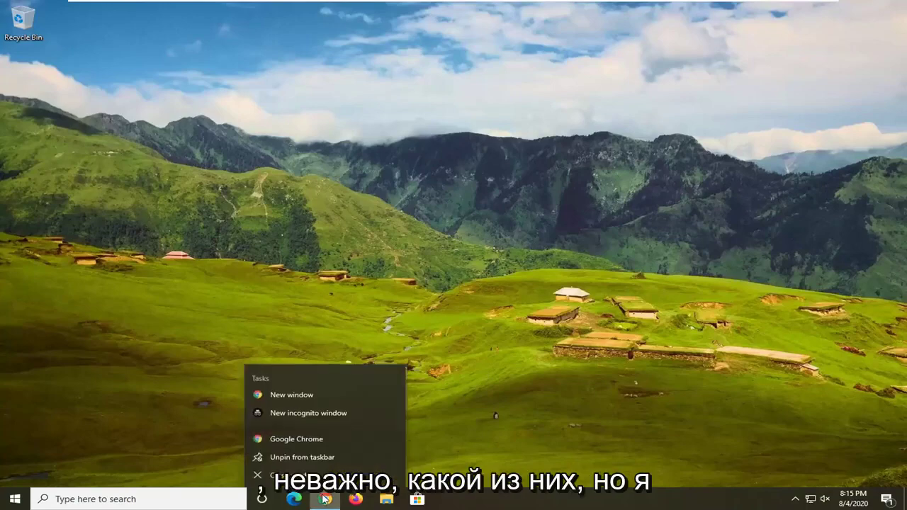
pyautogui.click(312, 434)
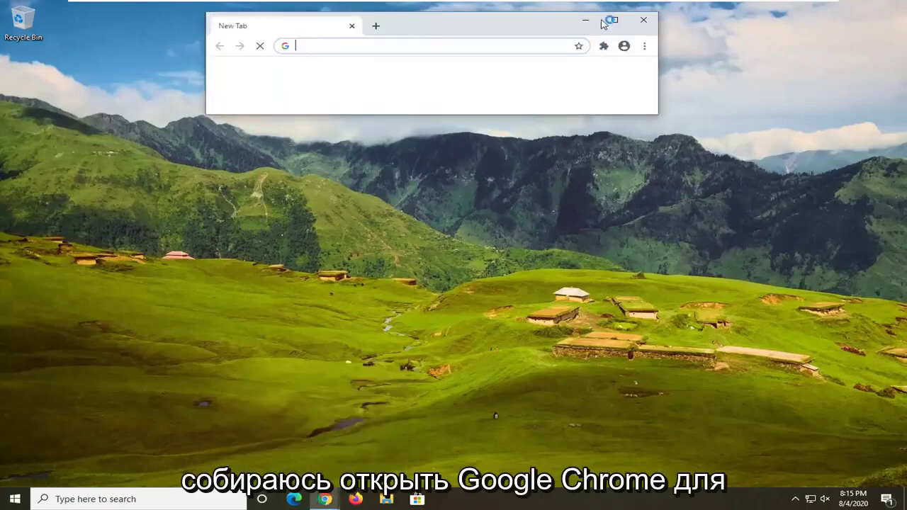
pyautogui.click(606, 20)
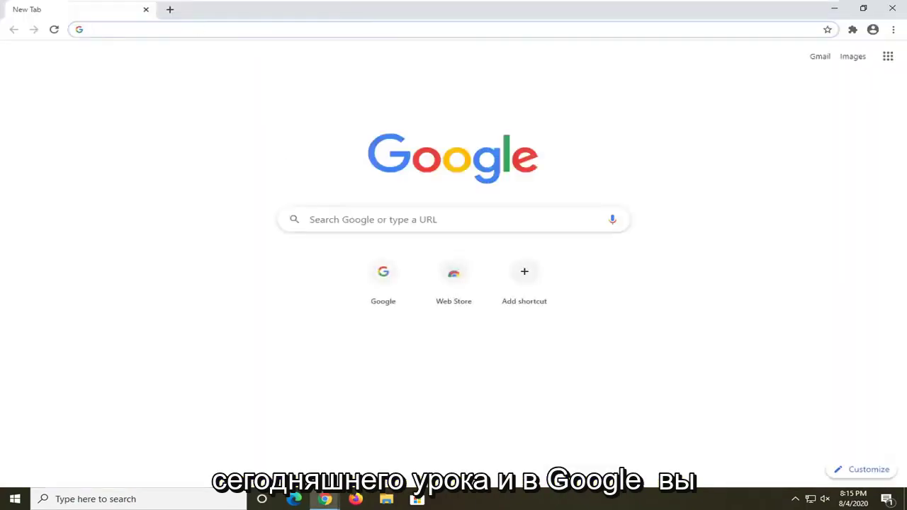
# Search Google for 'microsoft visual c++' and scroll through the results.
pyautogui.click(327, 224)
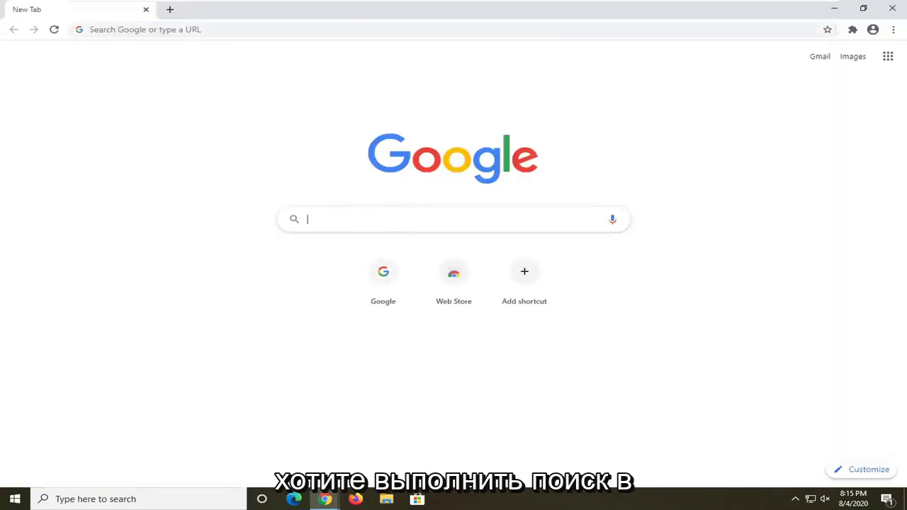
pyautogui.write('microsoft visual c')
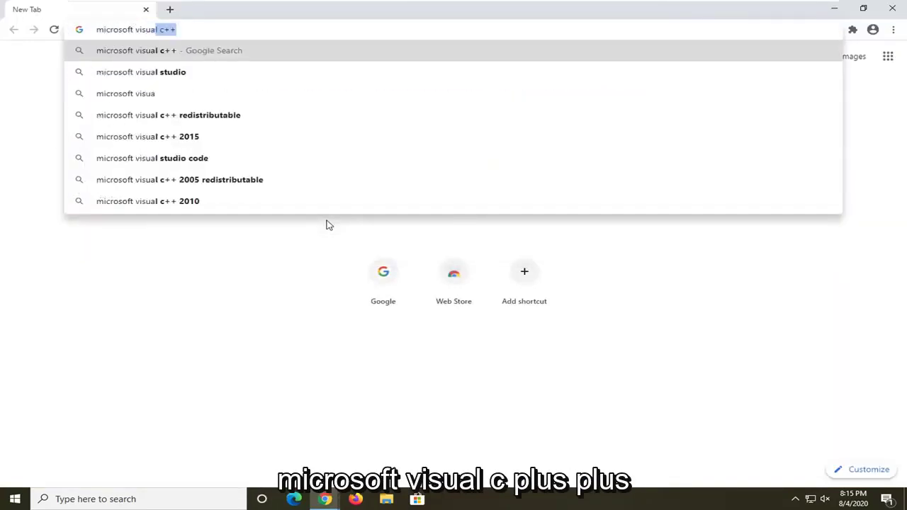
pyautogui.write('++')
pyautogui.press('Return')
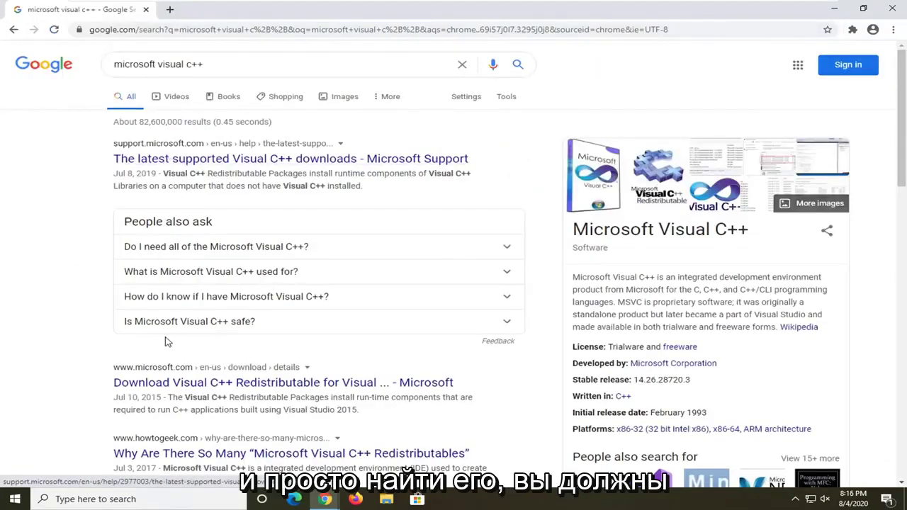
pyautogui.scroll(-1, 168, 343)
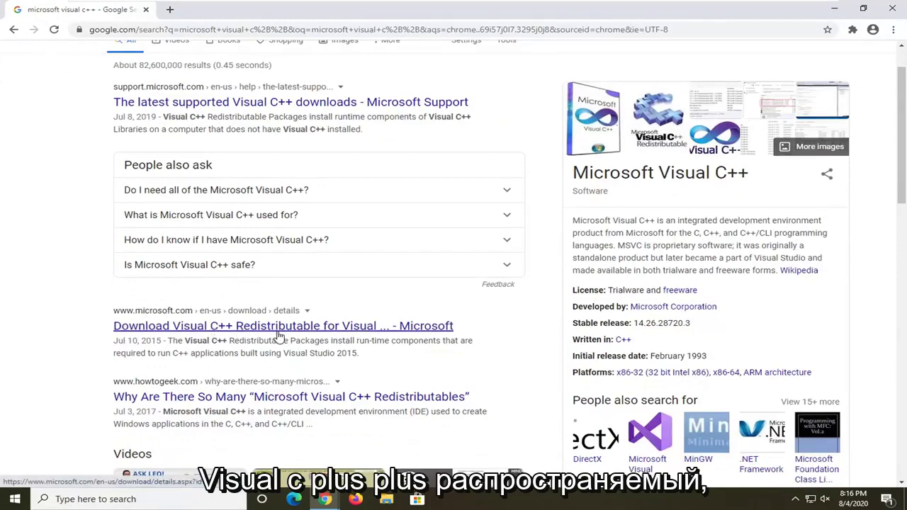
# Open Microsoft's Visual C++ 2015 Redistributable download page and bring up its file choices.
pyautogui.click(234, 332)
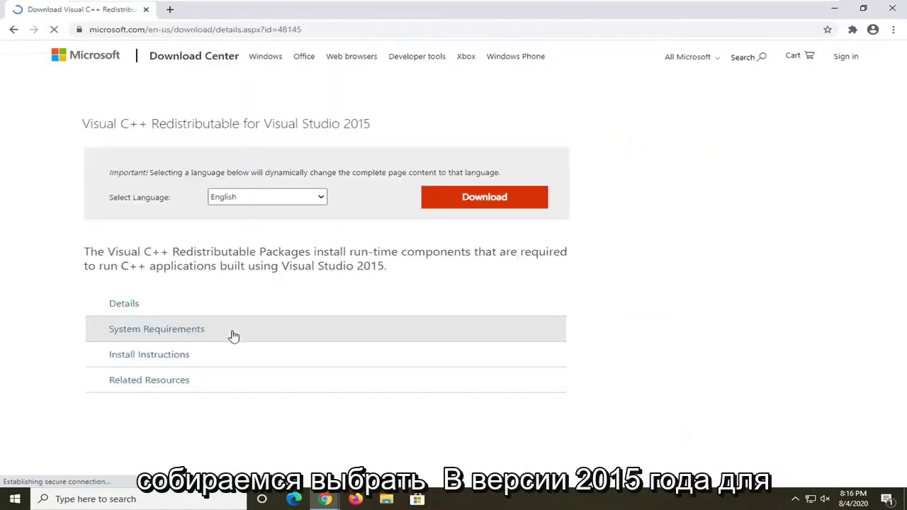
pyautogui.scroll(-3, 315, 329)
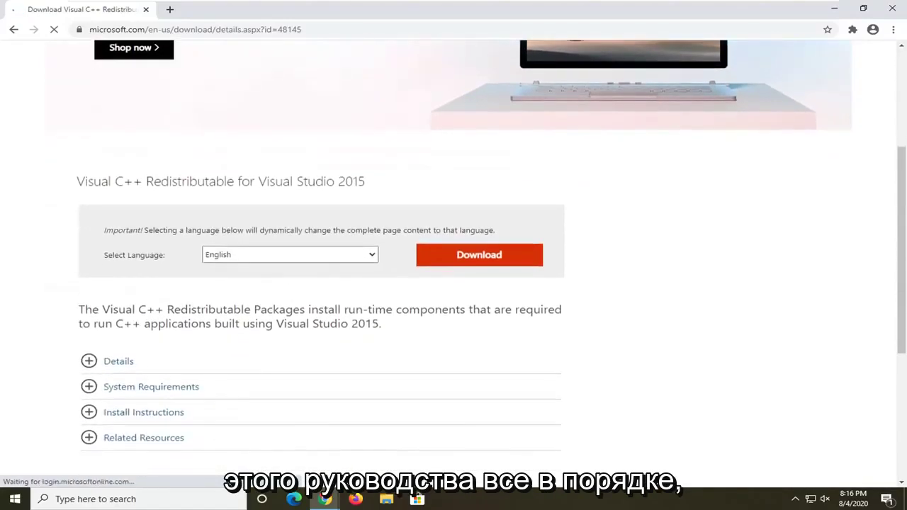
pyautogui.click(486, 258)
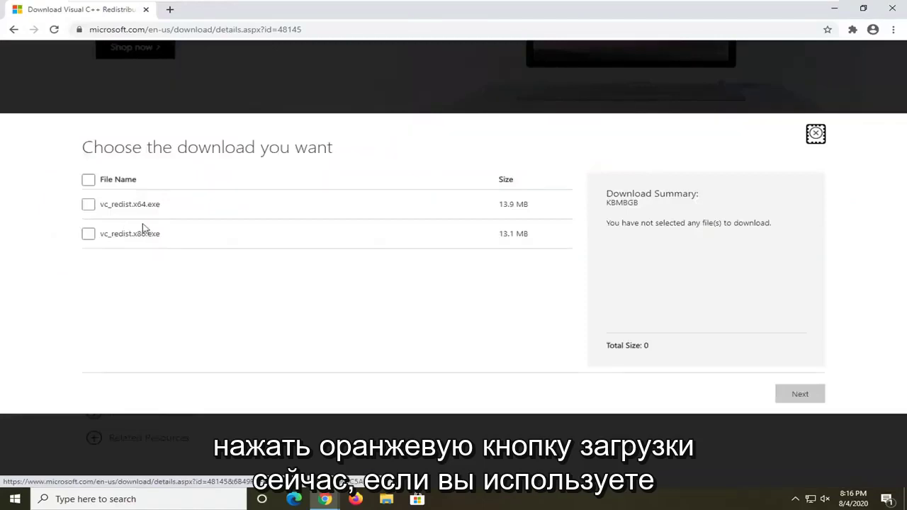
# Select vc_redist.x86.exe instead of the x64 file and start the download.
pyautogui.moveTo(132, 234); pyautogui.dragTo(161, 234)
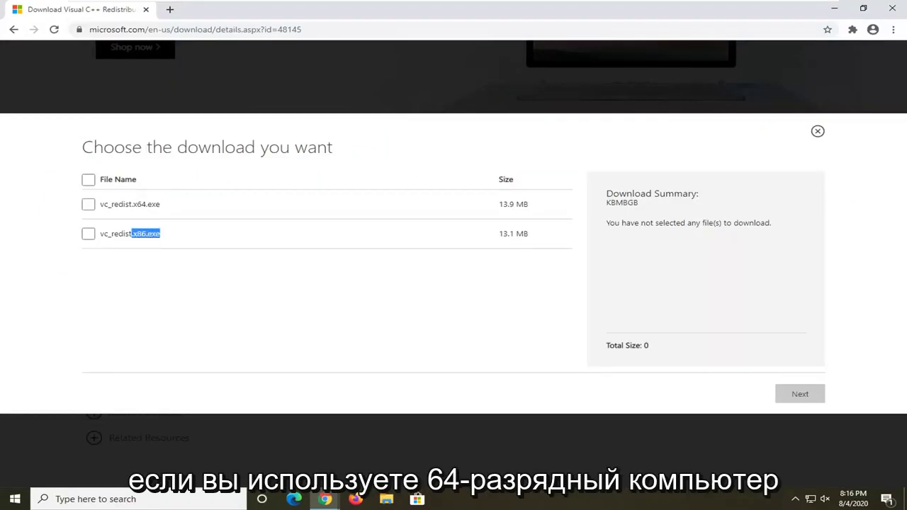
pyautogui.moveTo(137, 204); pyautogui.dragTo(160, 204)
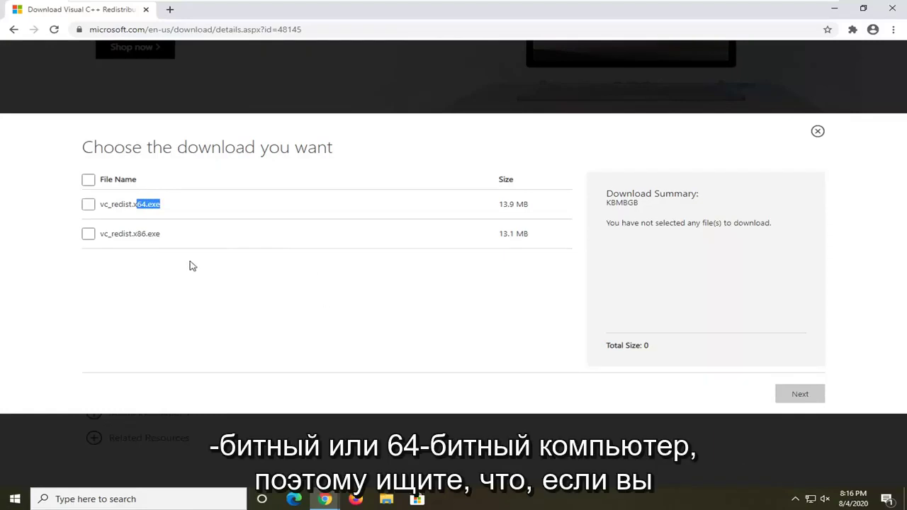
pyautogui.click(229, 258)
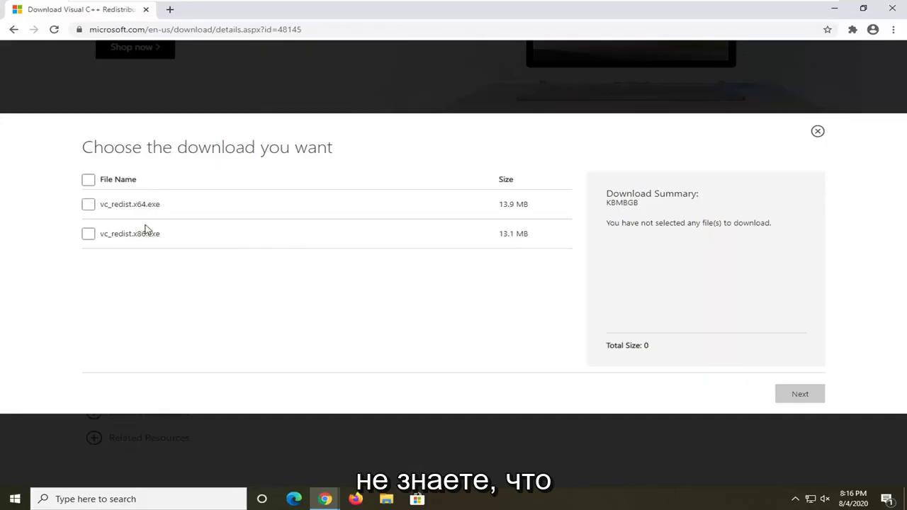
pyautogui.click(88, 234)
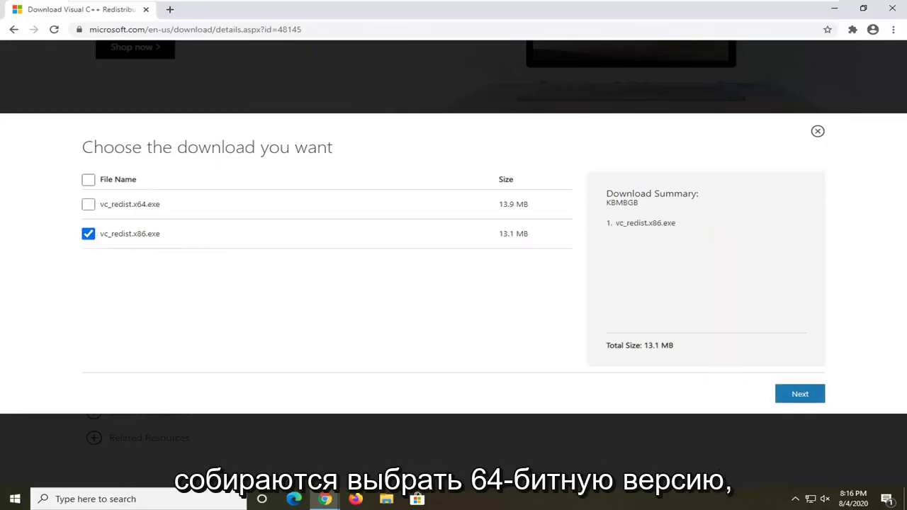
pyautogui.moveTo(132, 204); pyautogui.dragTo(164, 210)
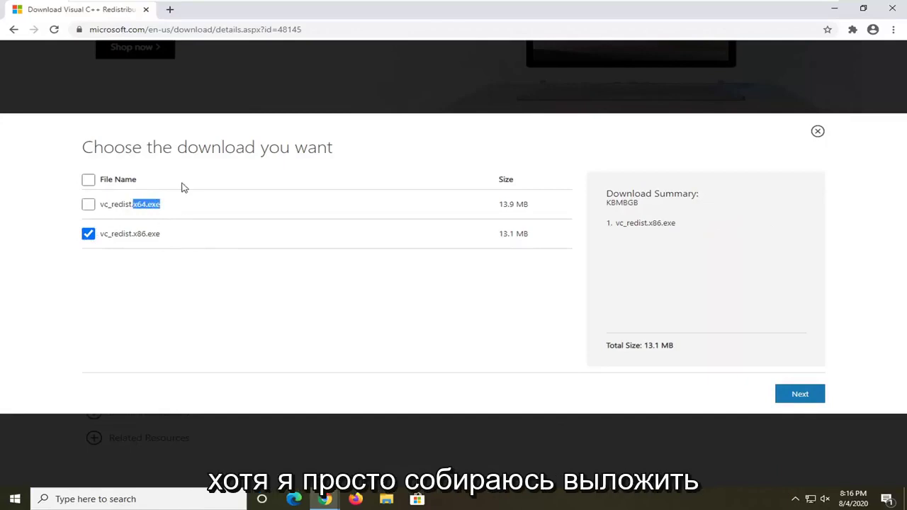
pyautogui.click(38, 222)
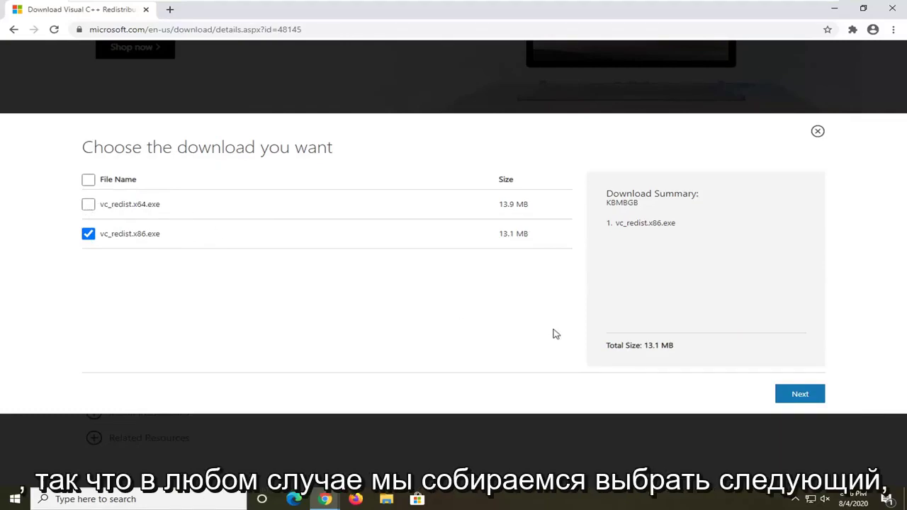
pyautogui.click(801, 393)
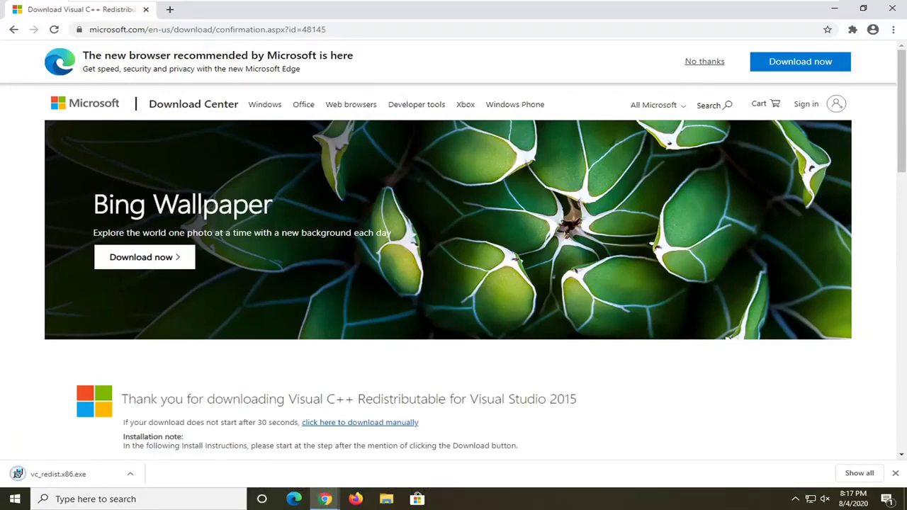
# Launch the downloaded vc_redist.x86.exe installer and allow it to run.
pyautogui.click(58, 473)
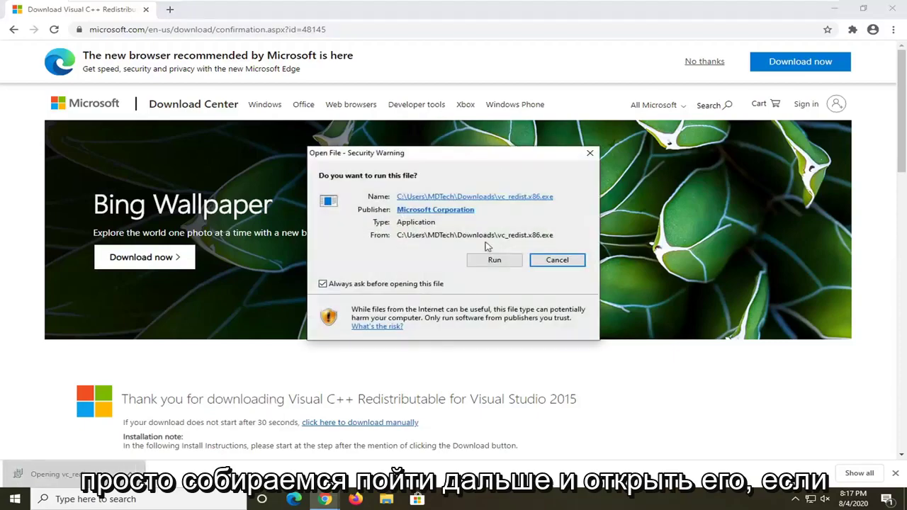
pyautogui.click(492, 259)
pyautogui.click(834, 15)
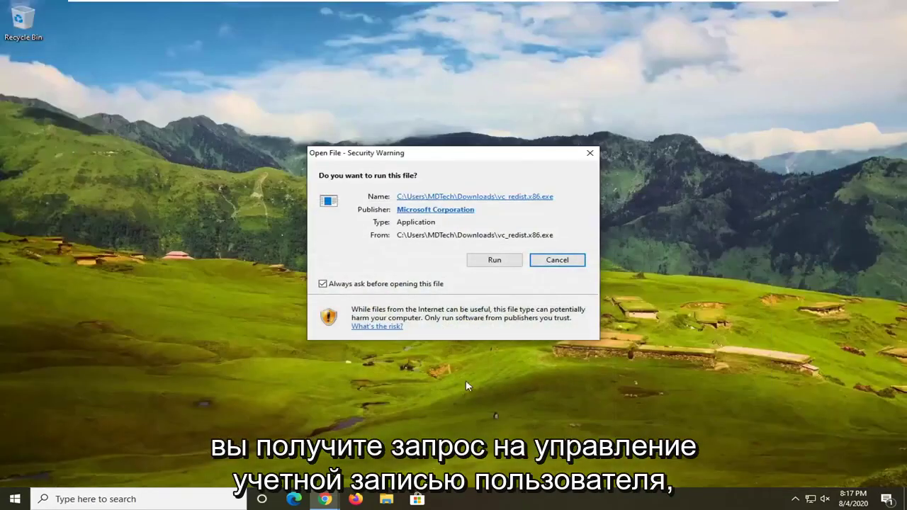
pyautogui.click(487, 261)
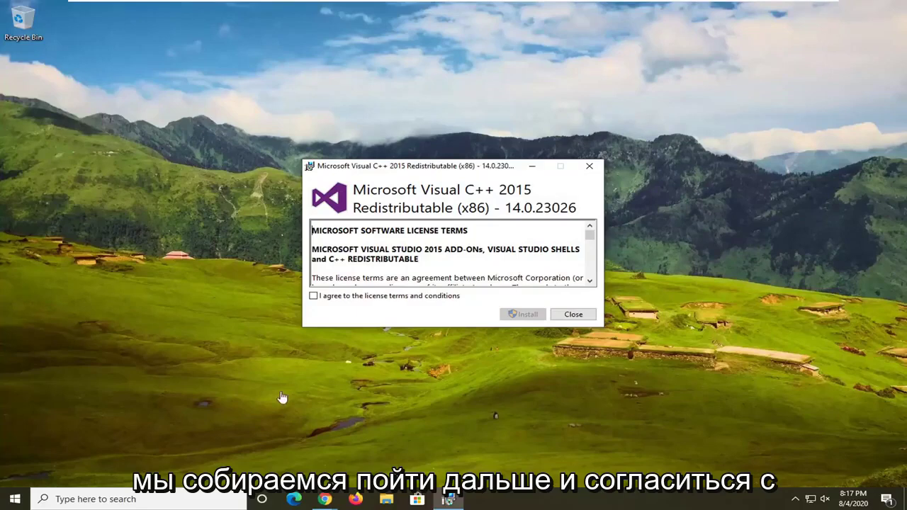
# Accept the license, attempt the install, and close the 0x80070666 Setup Failed message.
pyautogui.click(399, 298)
pyautogui.click(524, 313)
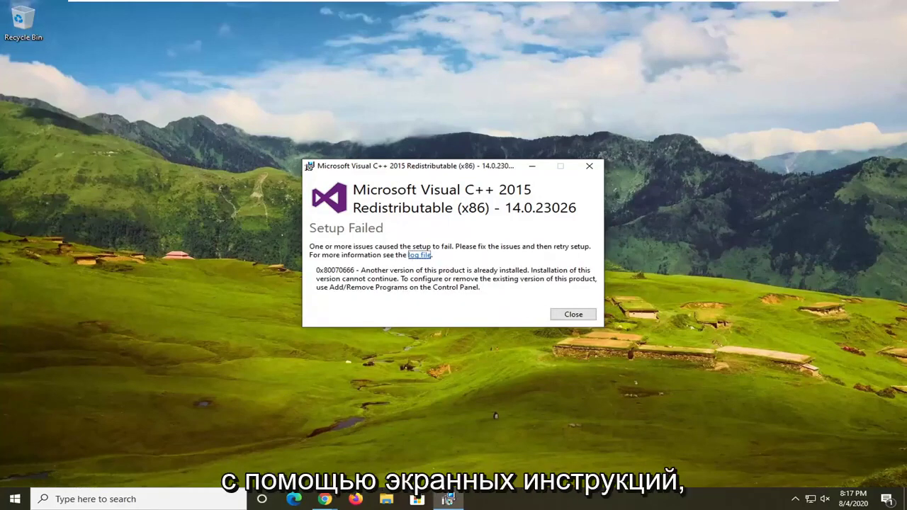
pyautogui.click(575, 314)
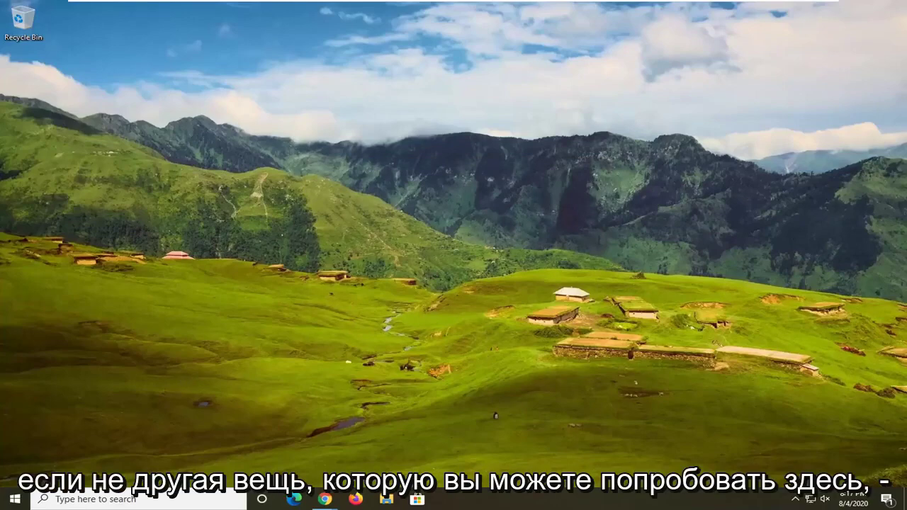
# Search Start for cmd and run Command Prompt as administrator, approving UAC.
pyautogui.click(2, 504)
pyautogui.write('cmd')
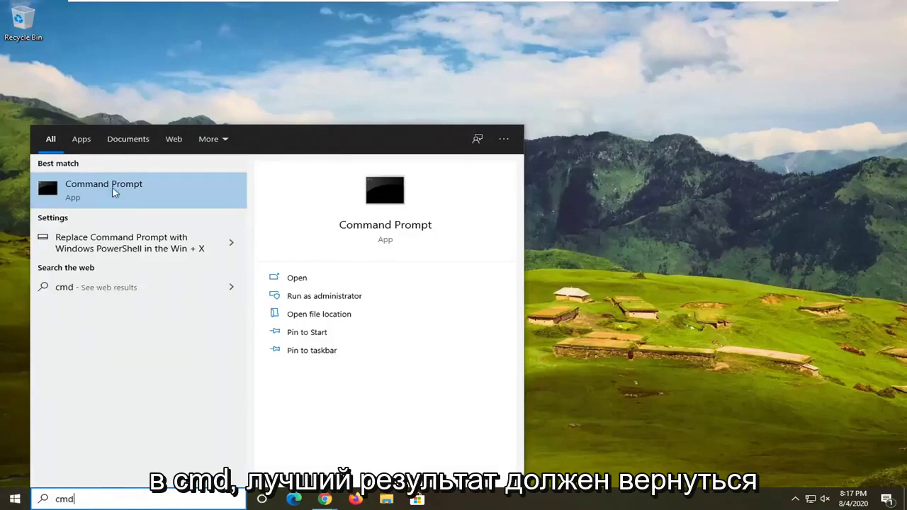
pyautogui.rightClick(98, 193)
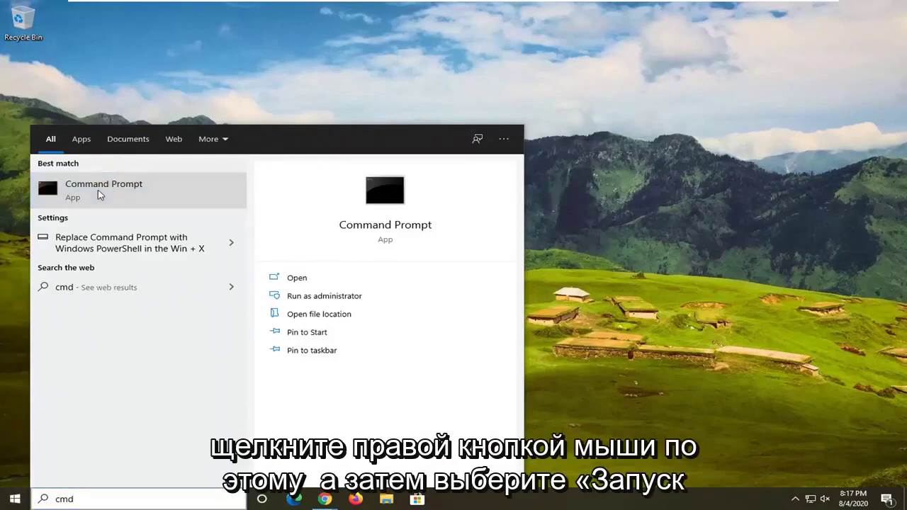
pyautogui.click(160, 202)
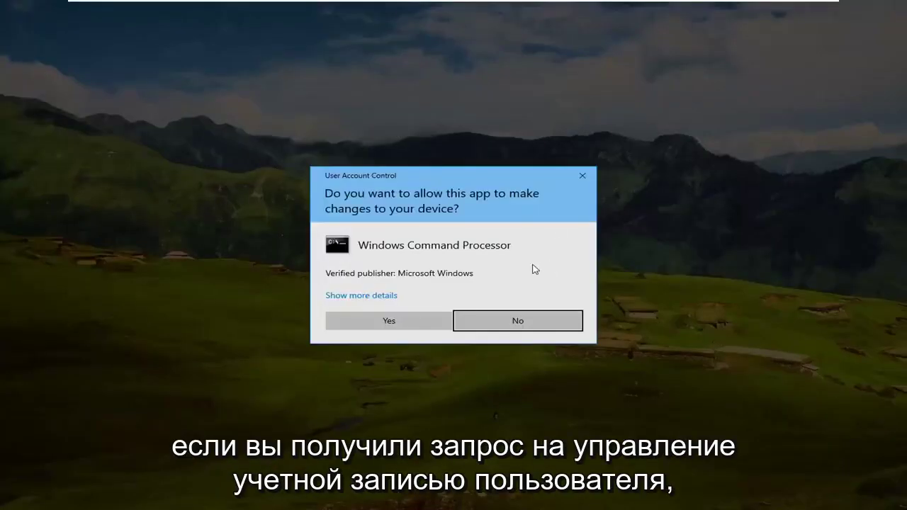
pyautogui.click(363, 323)
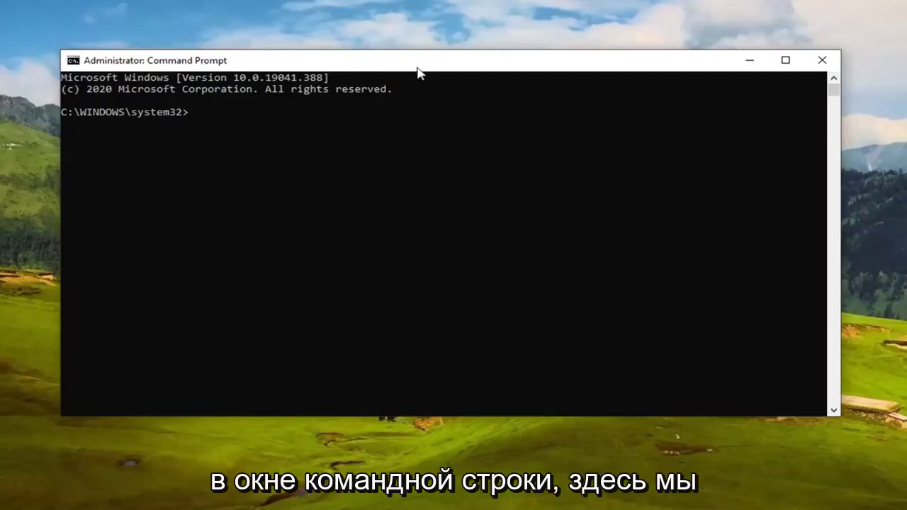
# Paste sfc /scannow from the title-bar Edit menu and run it.
pyautogui.rightClick(454, 64)
pyautogui.moveTo(553, 179)
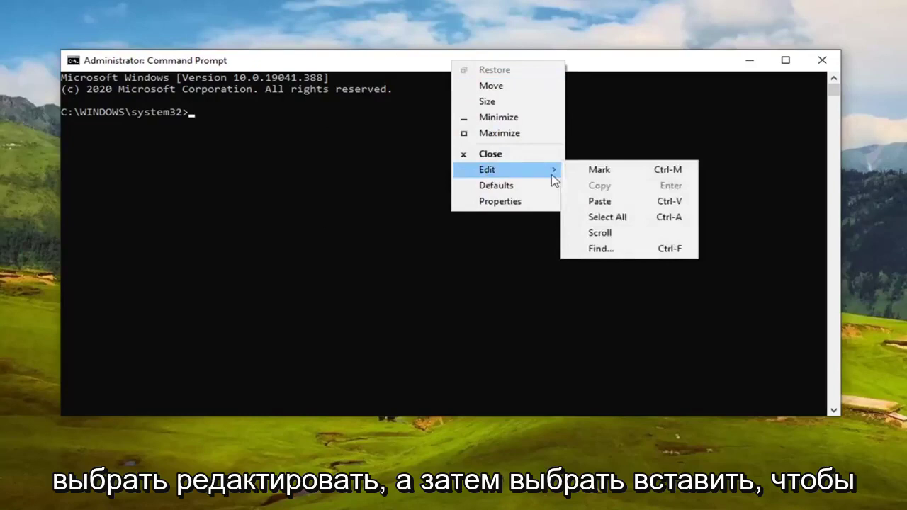
pyautogui.click(601, 201)
pyautogui.press('Return')
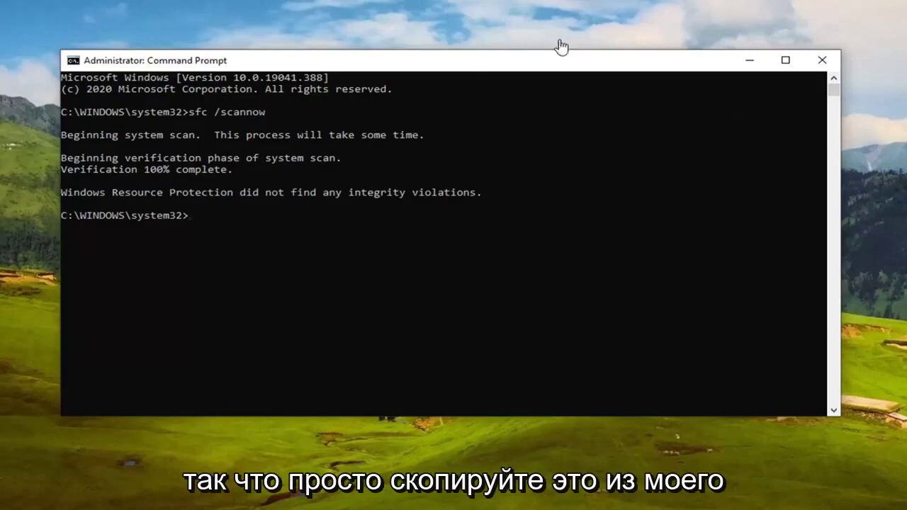
# Run DISM /Online /Cleanup-image /Restorehealth to 100%, then close the administrator console.
pyautogui.rightClick(444, 60)
pyautogui.moveTo(486, 169)
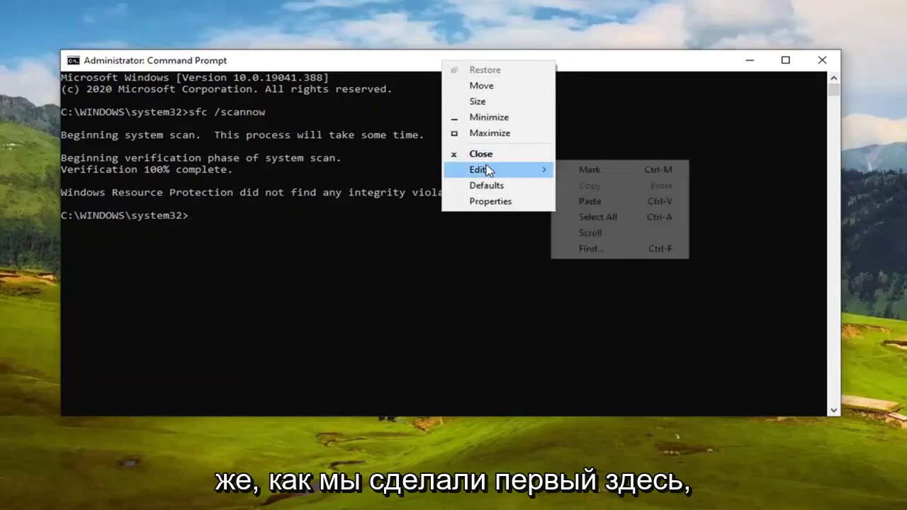
pyautogui.click(575, 201)
pyautogui.press('Return')
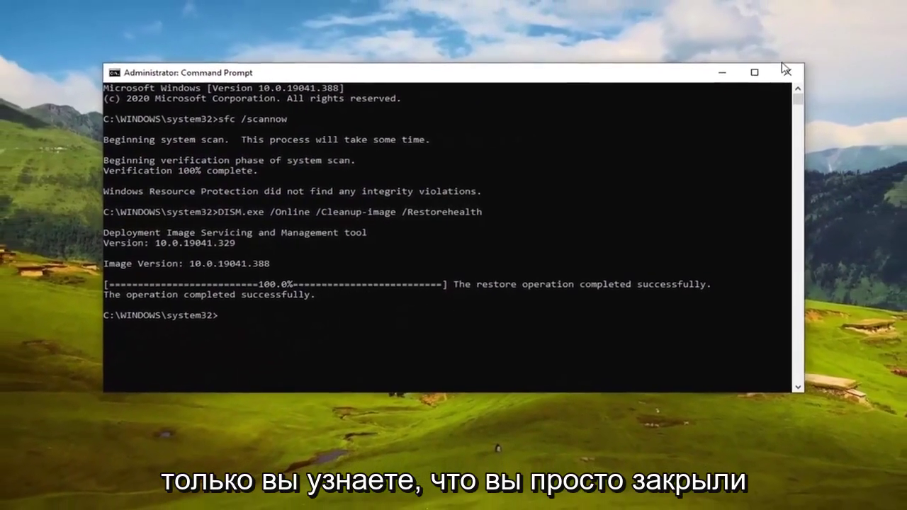
pyautogui.click(784, 68)
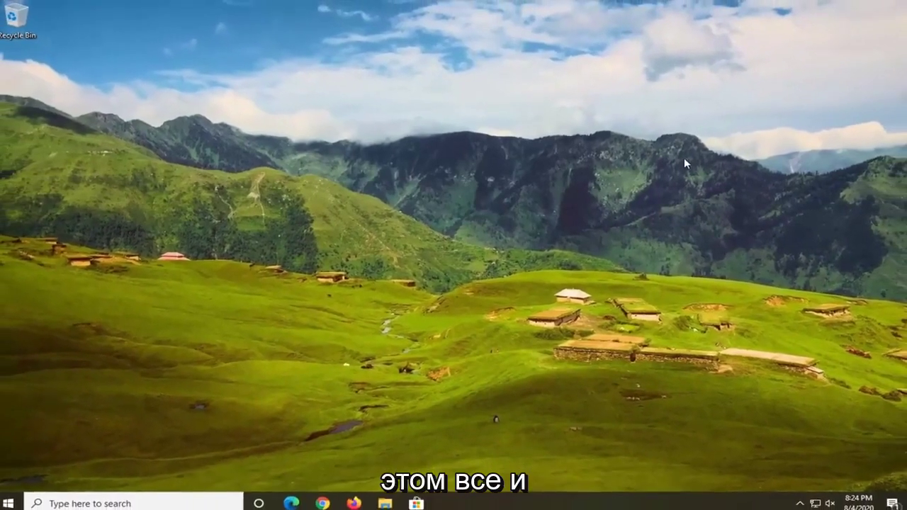